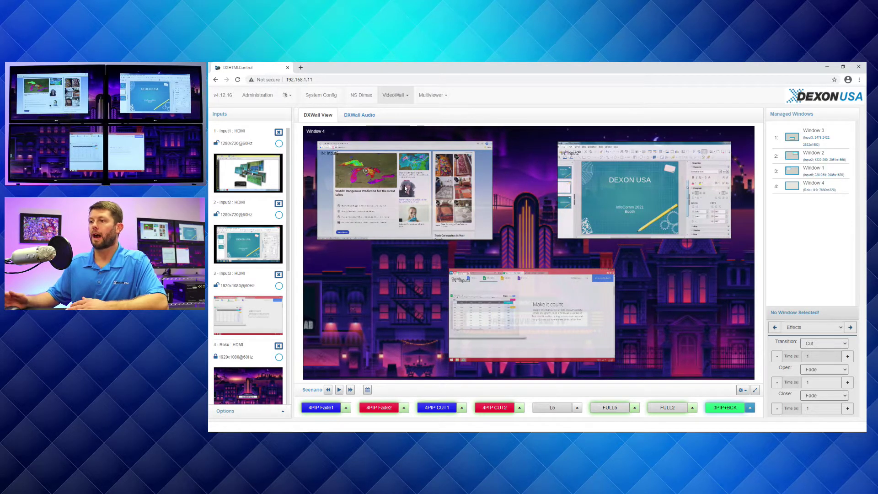
Recall the 4PIP Fade1, 4PIP Fade2, FULL5, 3PIP+BCK and L5 layouts on the video wall to compare them.
click(318, 408)
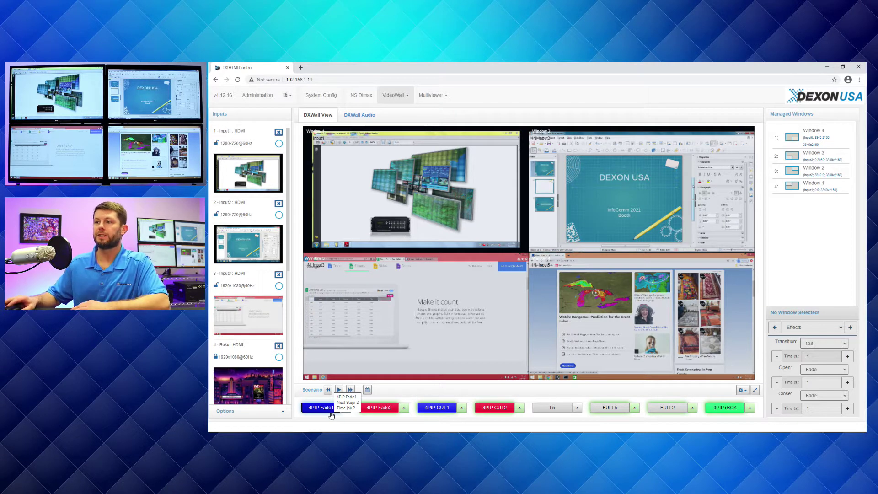
click(376, 408)
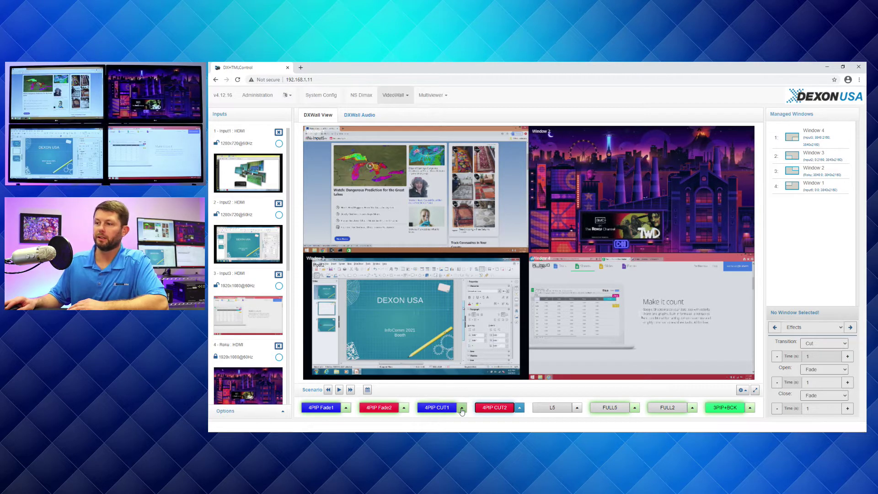
click(601, 407)
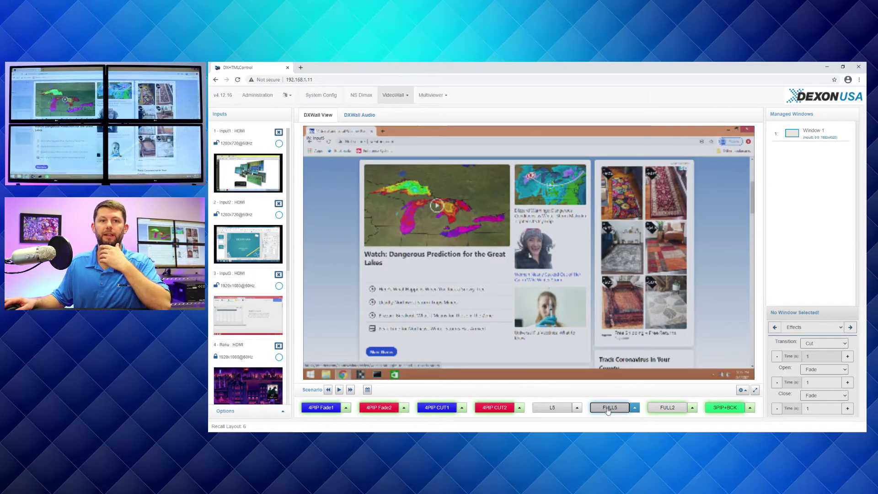
click(726, 409)
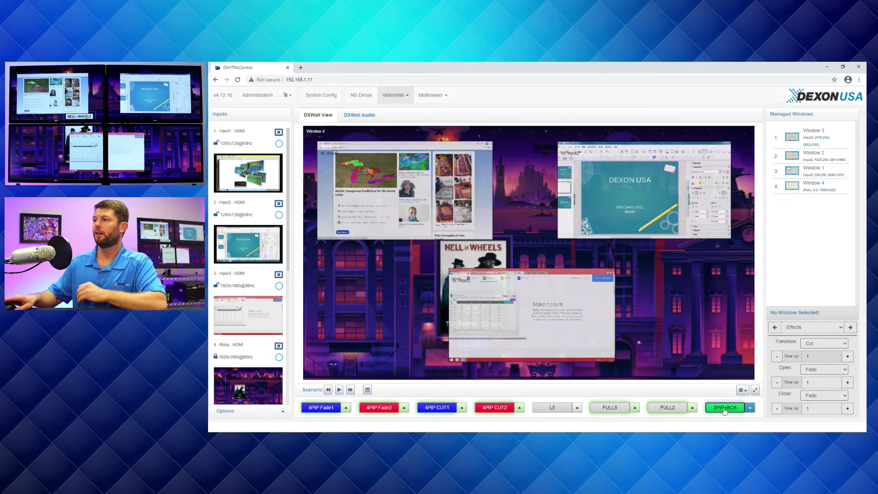
click(563, 407)
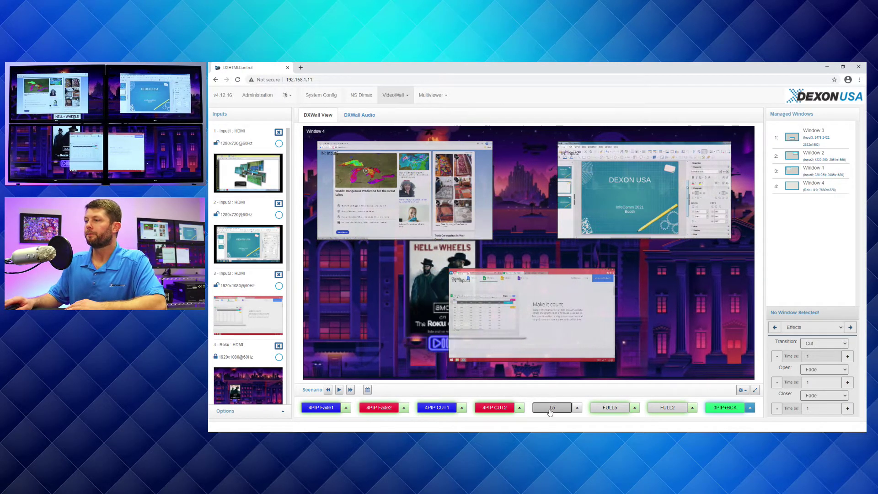
click(724, 409)
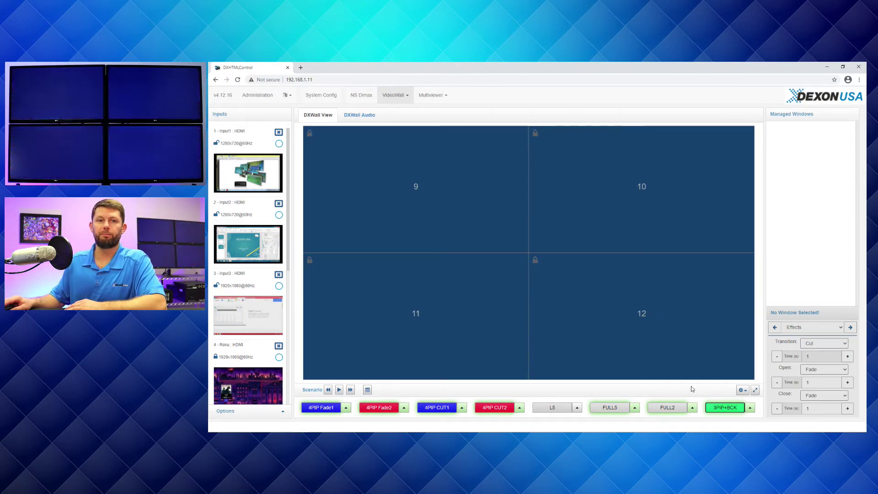
Expand the layout buttons to 32 and reduce them to 16.
click(742, 391)
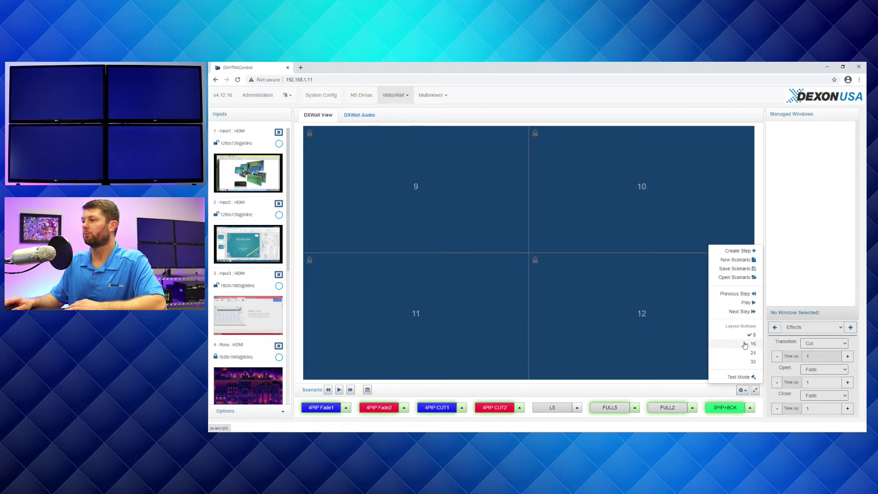
click(745, 362)
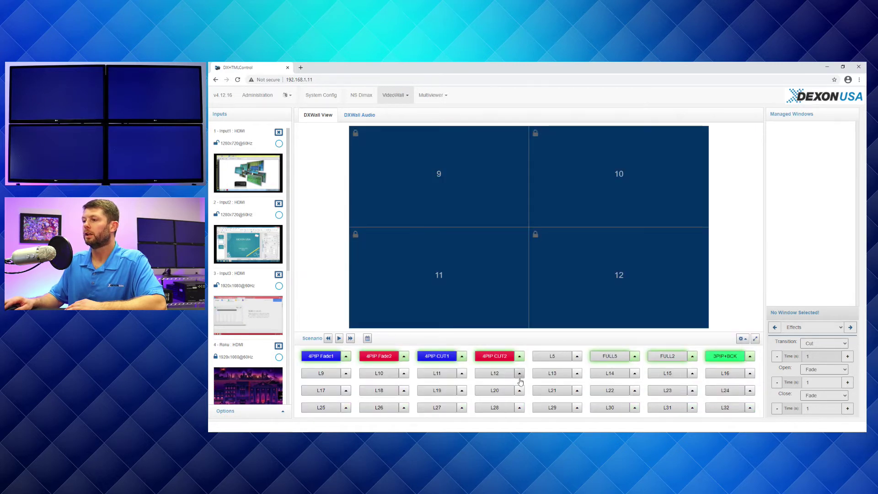
click(743, 339)
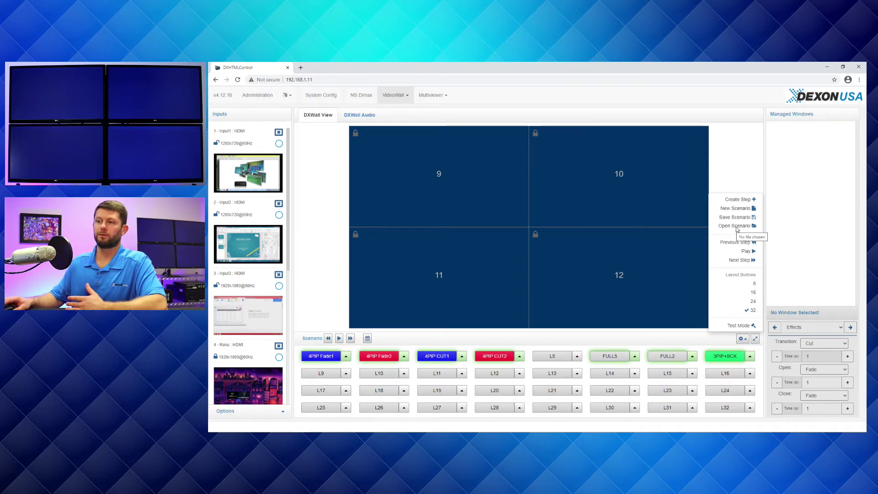
click(744, 294)
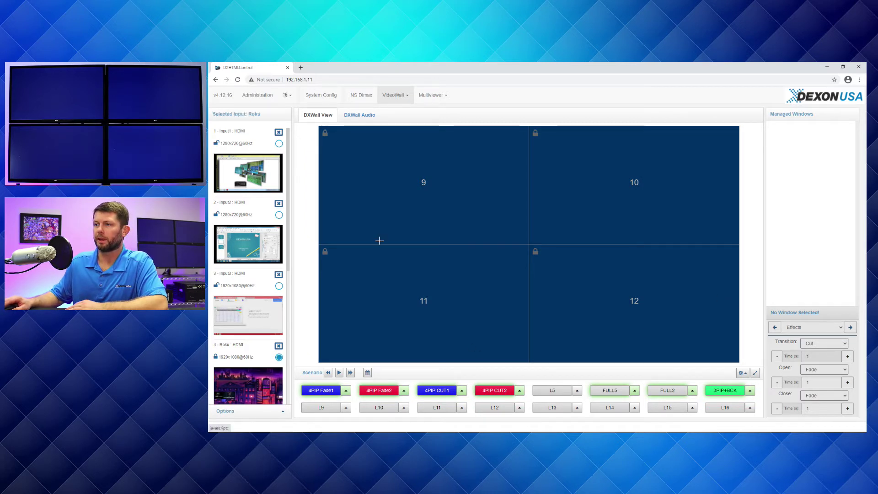
Place a Roku window on display 11 and an Input2 window on display 10.
drag(371, 275, 479, 328)
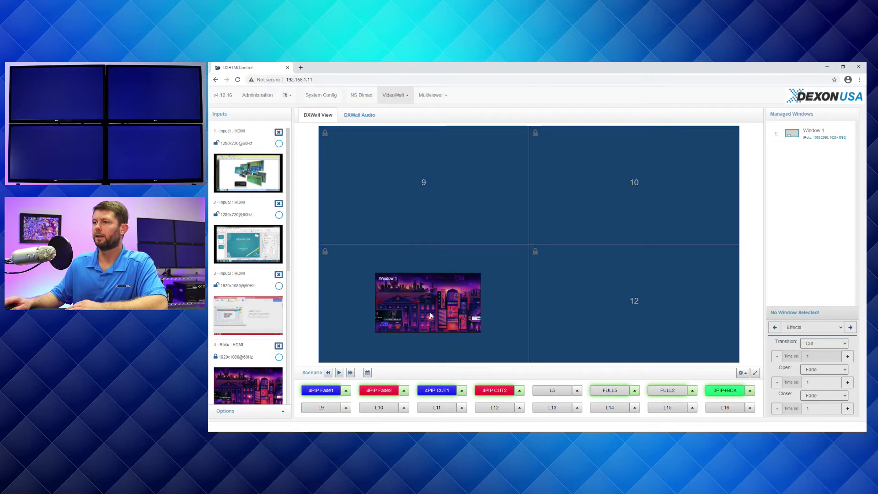
click(279, 215)
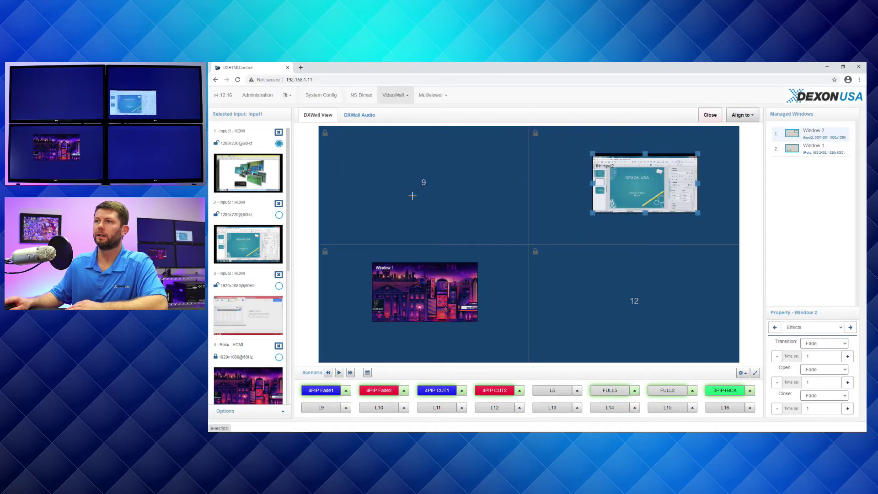
Place an Input1 window on display 9 and enlarge it to cover most of that display.
drag(411, 183, 515, 241)
drag(468, 224, 406, 178)
drag(454, 195, 425, 183)
Place an Input3 window on display 12 and move it to the upper left part of that display.
click(279, 285)
drag(545, 285, 662, 350)
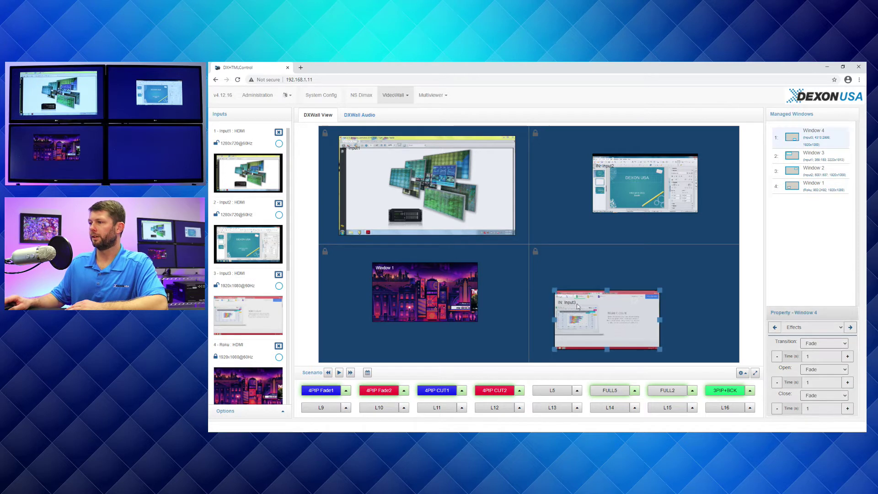
drag(577, 303, 570, 282)
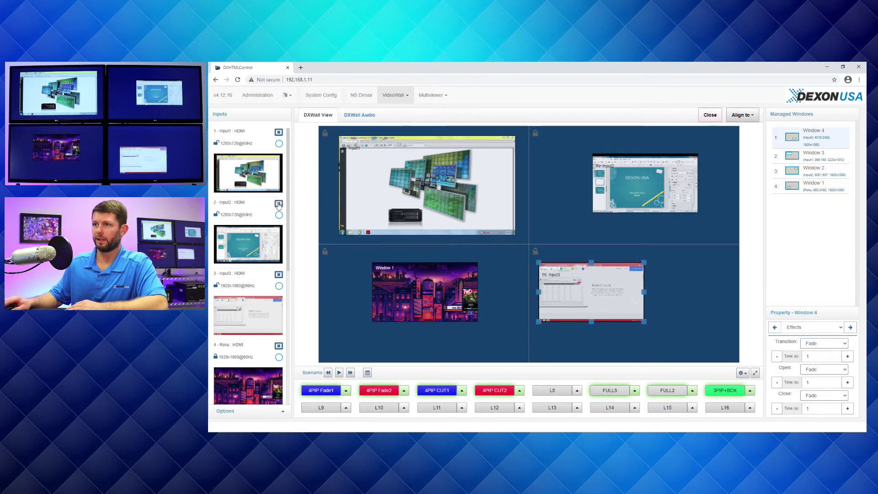
Place a small Input5 window on display 12, below and to the right of the Input3 window.
drag(289, 193, 287, 223)
click(279, 361)
mouse_move(673, 271)
mouse_down()
mouse_move(739, 330)
mouse_move(712, 316)
mouse_move(700, 320)
mouse_up()
Enlarge the Input3 window and move it up so that it spans displays 10 and 12.
drag(600, 304, 607, 291)
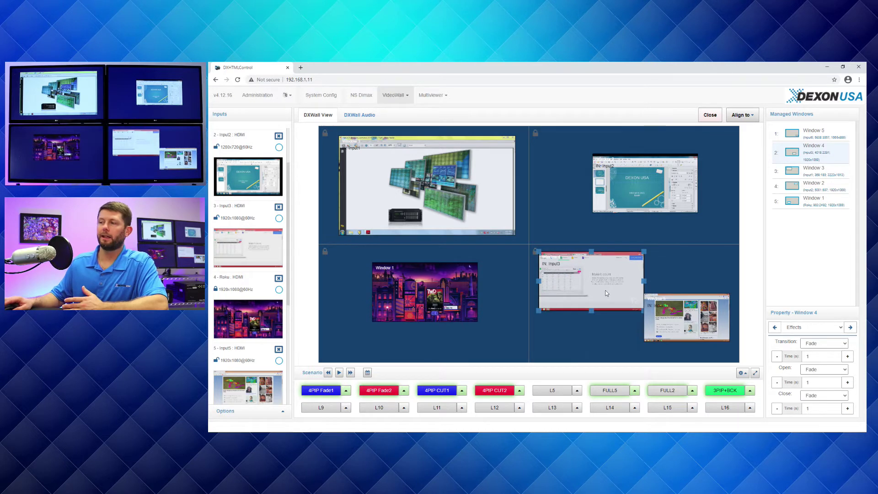
drag(644, 251, 664, 232)
drag(627, 270, 641, 250)
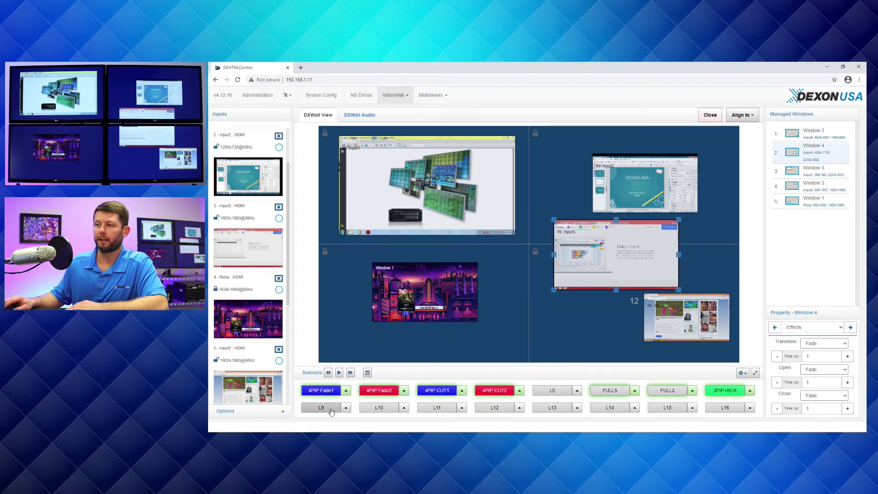
Save the current window arrangement to layout L9 and recall that layout.
click(346, 411)
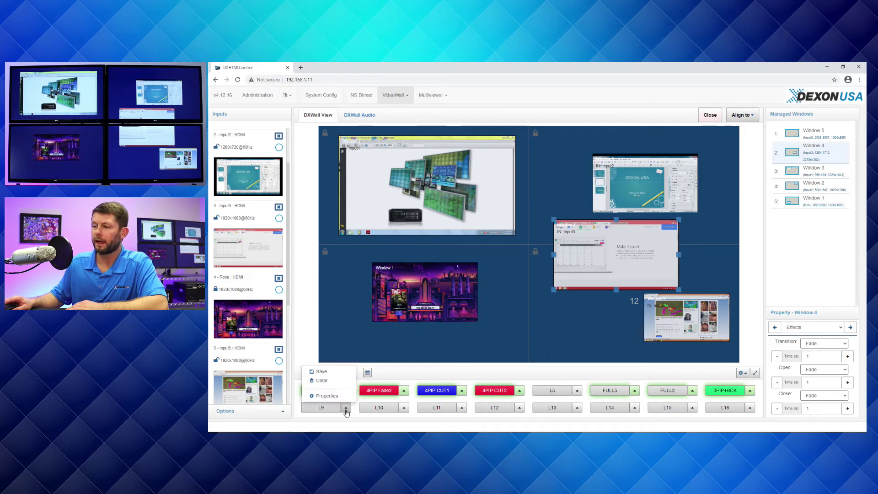
click(322, 372)
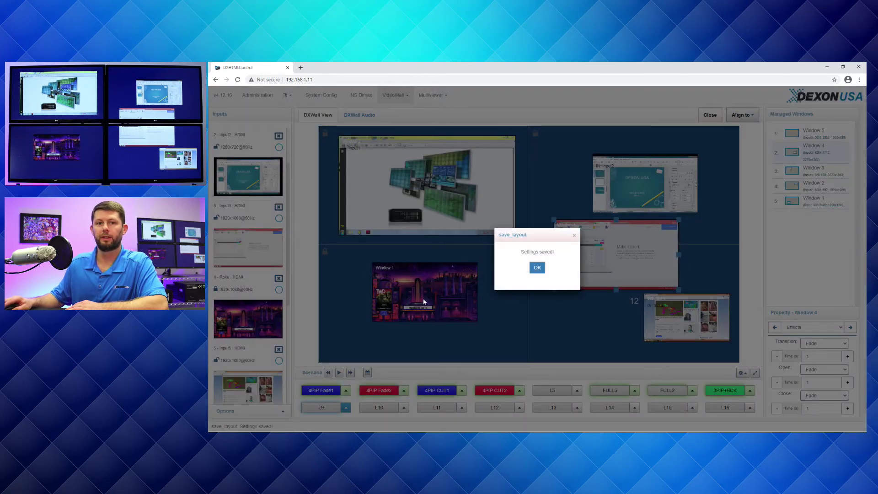
click(538, 268)
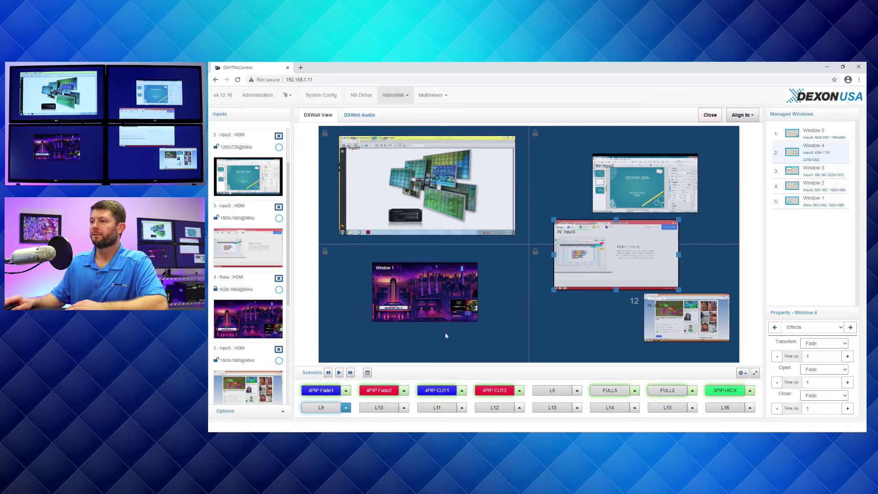
click(321, 408)
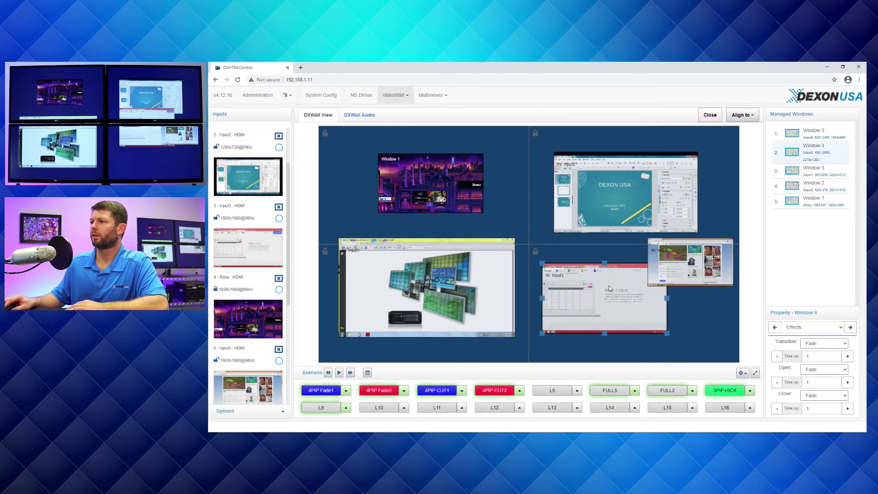
Switch the Input3 window on display 12 to the Roku source and save the arrangement to layout L10.
click(280, 290)
click(569, 303)
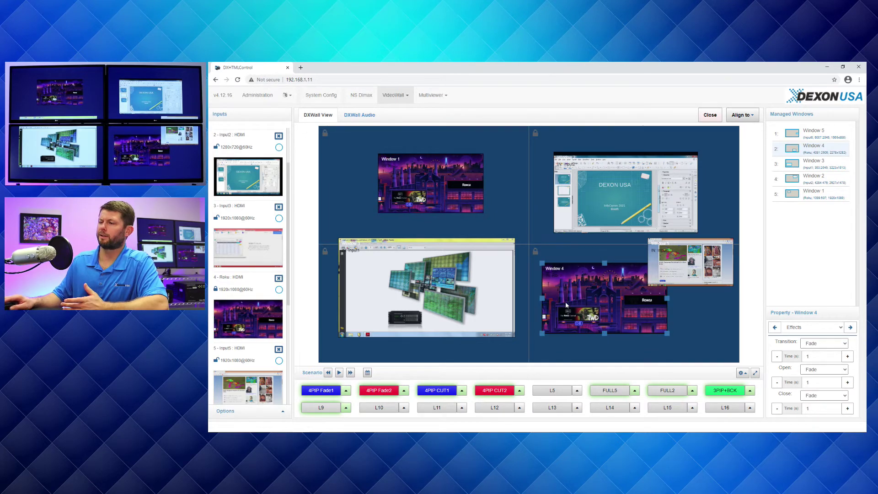
click(404, 407)
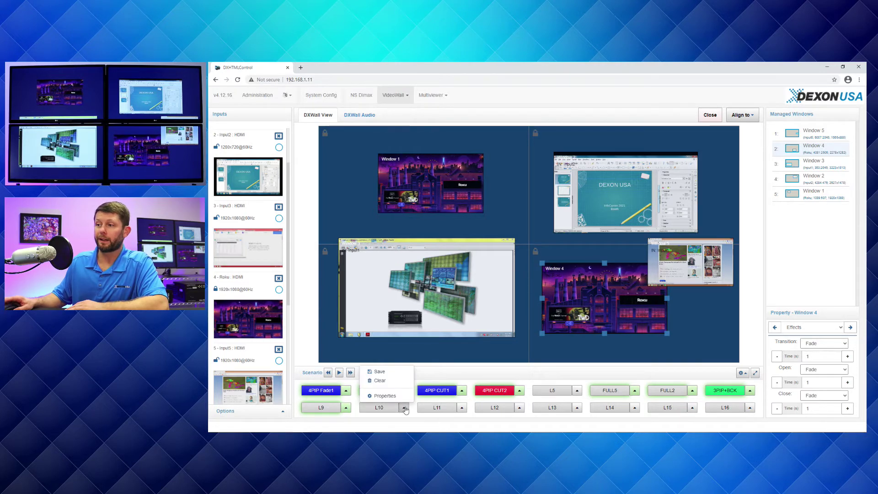
click(382, 372)
click(538, 268)
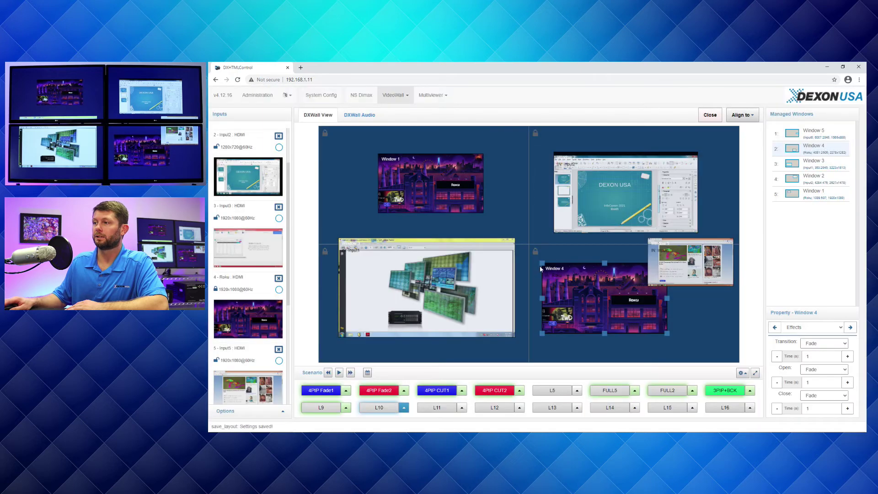
Recall layout L9 and layout L10 in turn to compare the two arrangements.
click(322, 408)
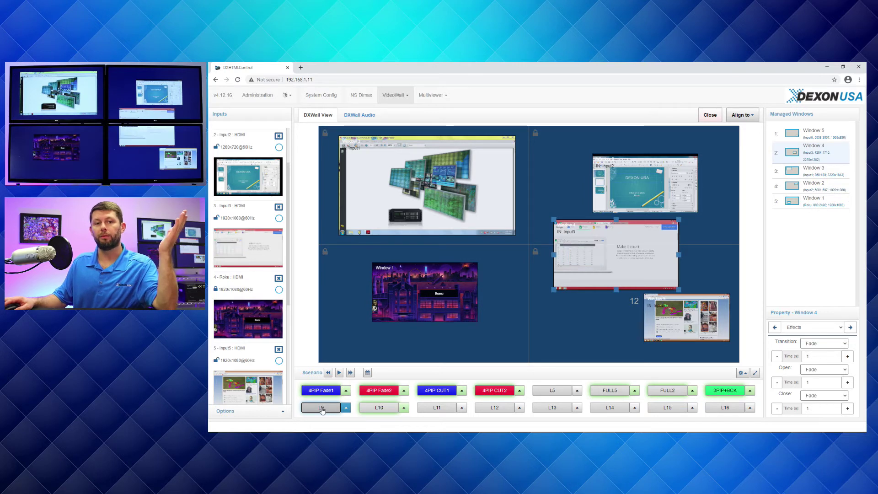
click(379, 408)
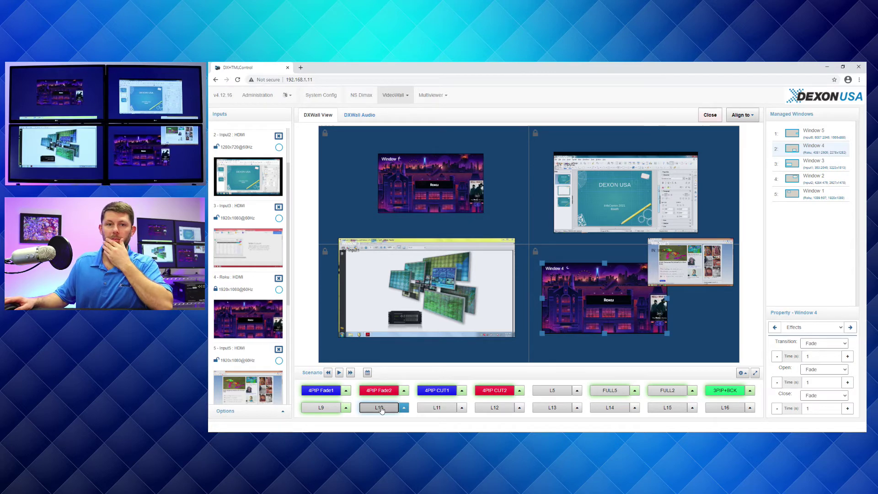
Open the properties of layout L9 and enter "New Layout!" as its layout name.
click(347, 407)
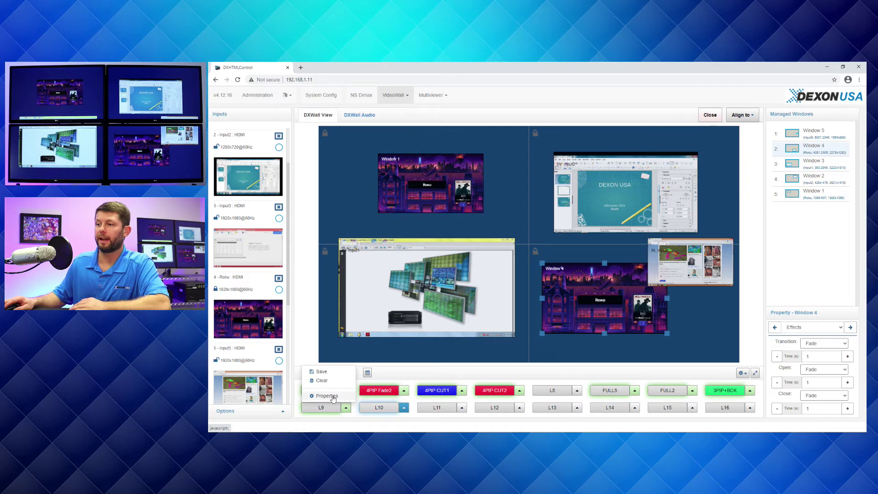
click(334, 397)
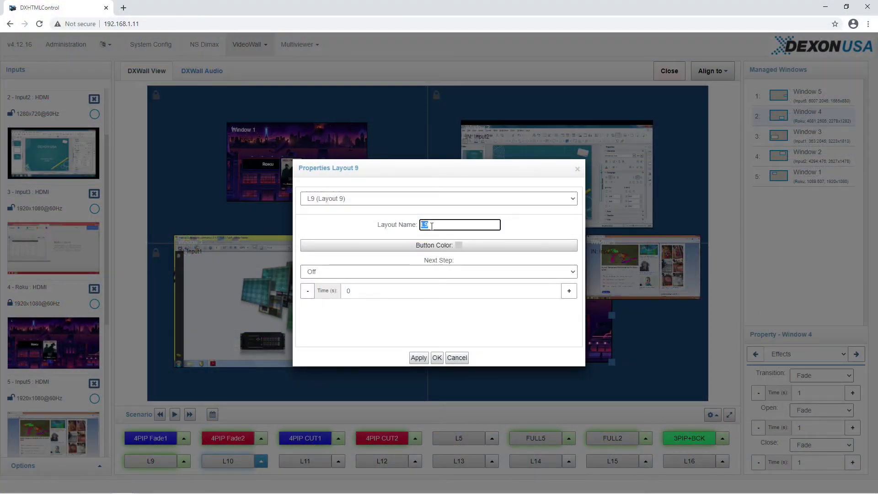
click(435, 201)
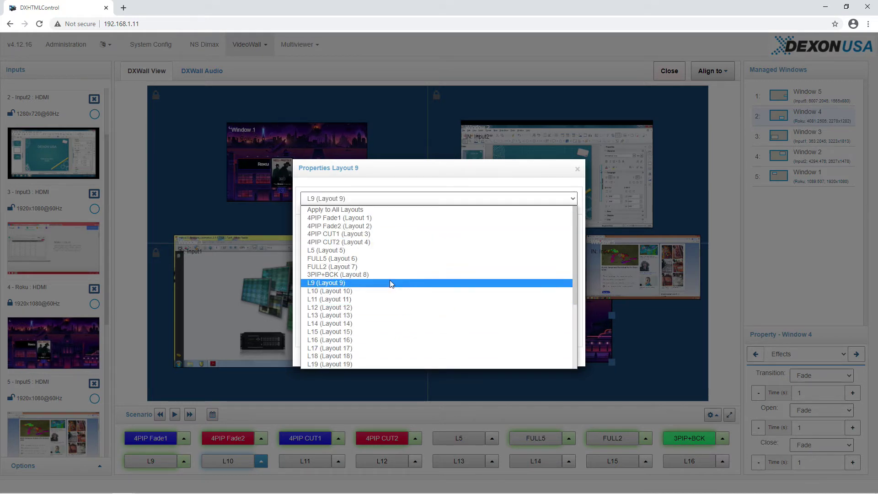
click(392, 172)
drag(448, 225, 417, 234)
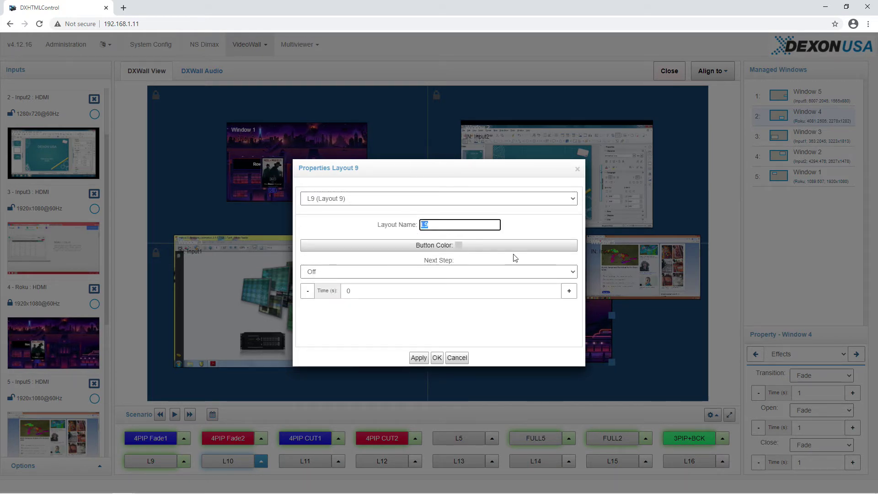
text(New lY)
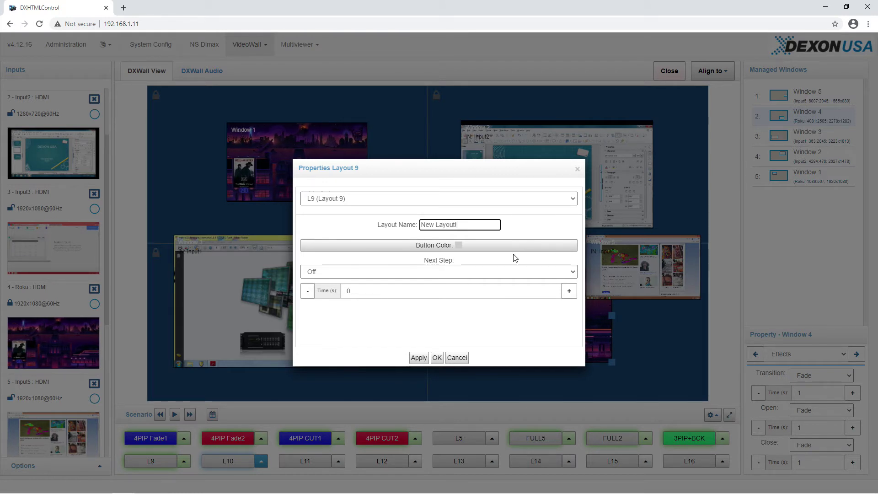
Set the button color of layout 9 to a crimson red and apply the layout properties.
click(401, 247)
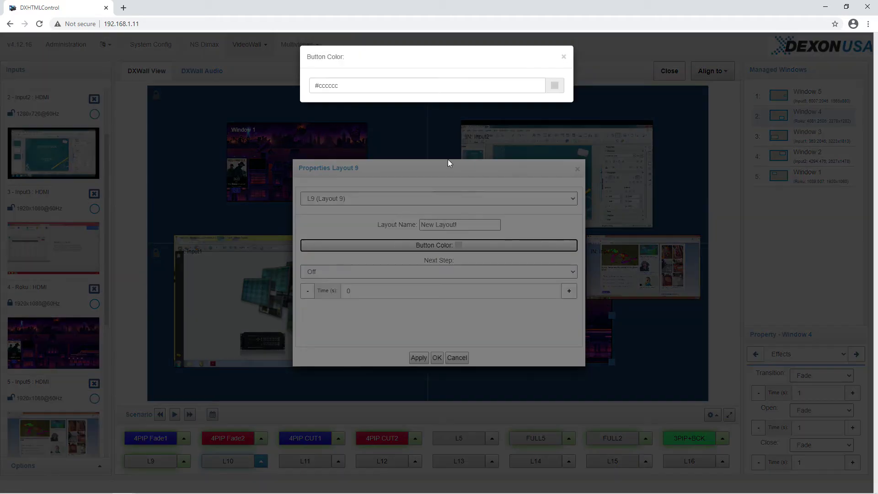
click(554, 87)
click(532, 108)
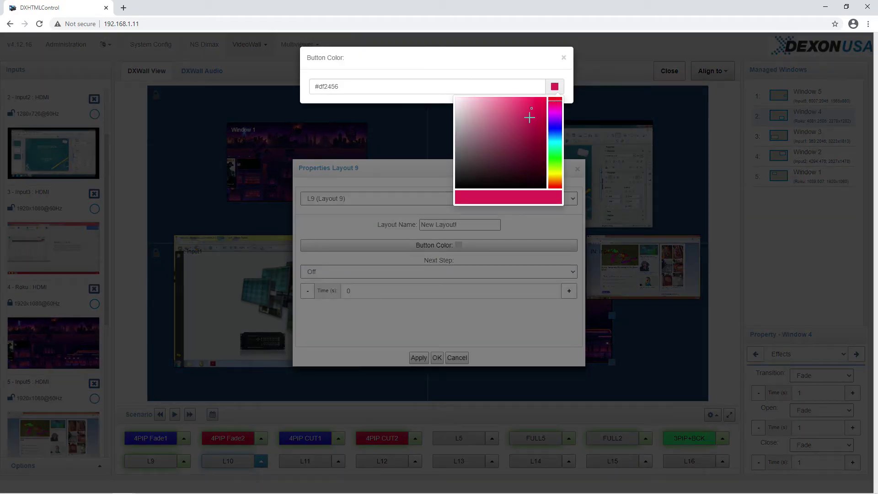
click(564, 59)
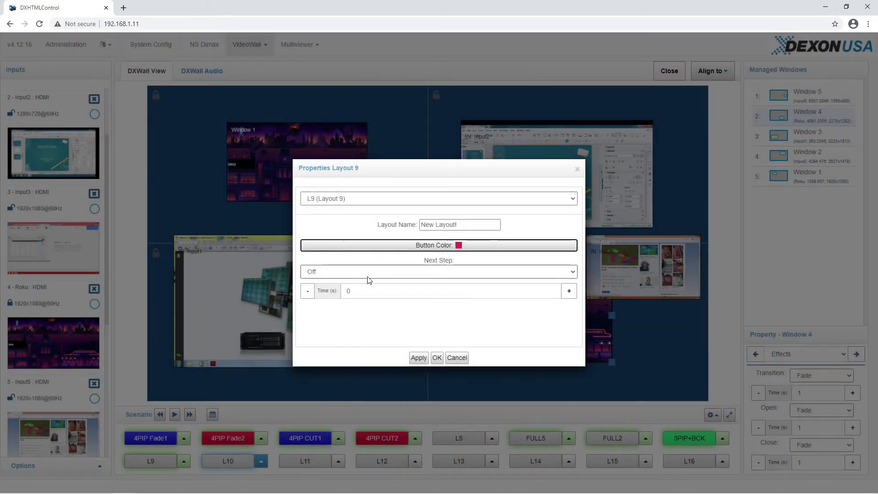
click(419, 358)
click(437, 357)
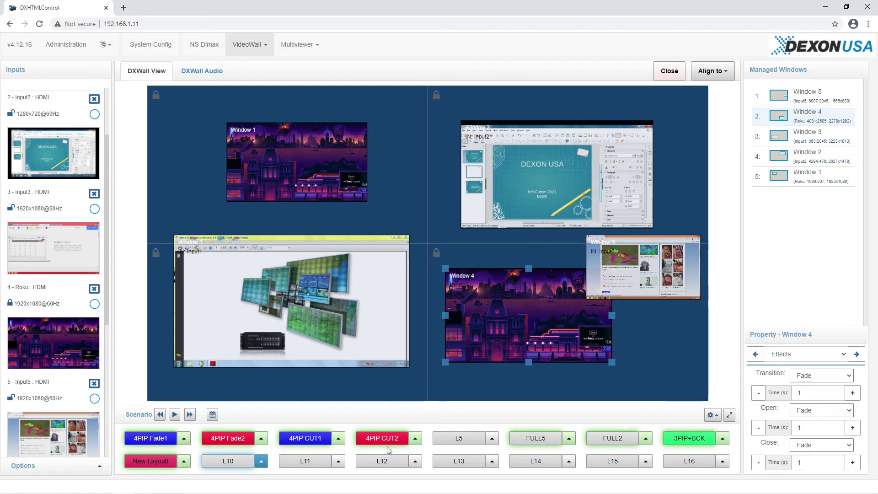
click(722, 463)
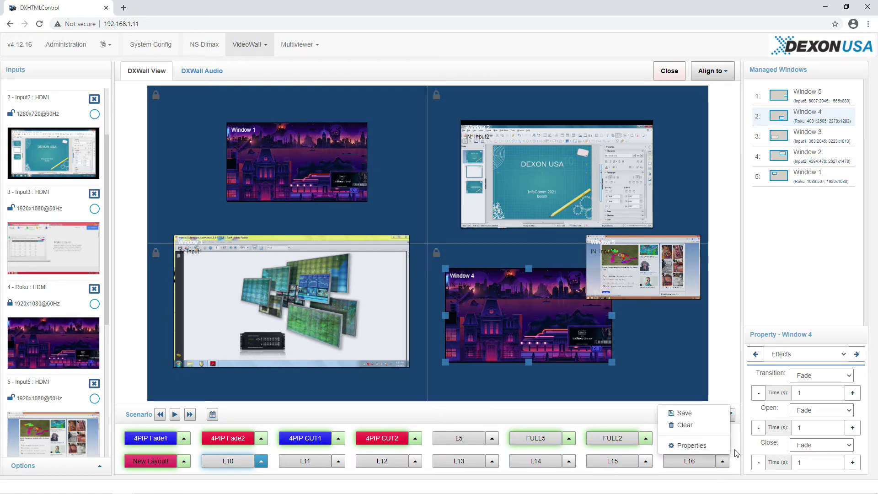
click(537, 424)
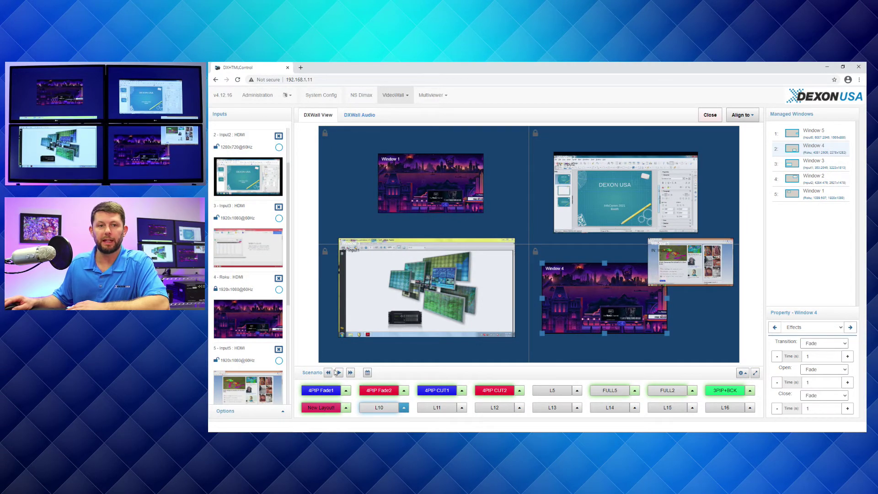
Review the next-step and time settings in the properties of layout 9 and layout 1.
click(349, 409)
click(327, 396)
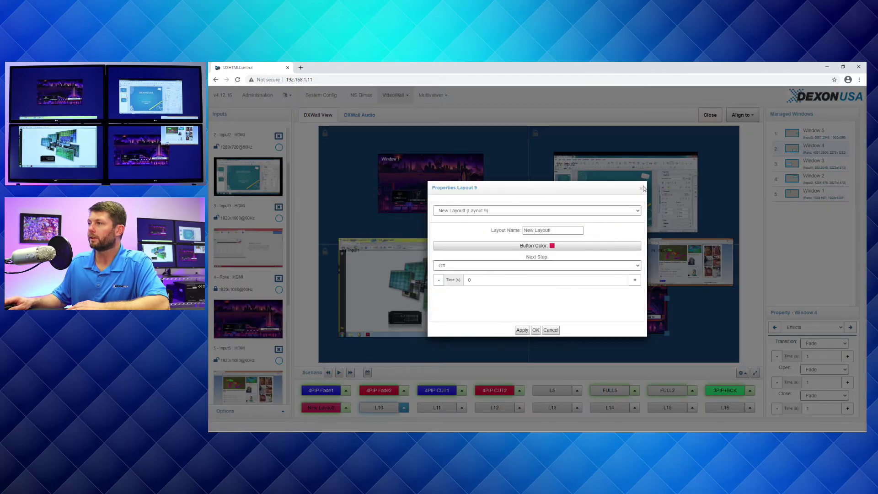
click(641, 188)
click(346, 390)
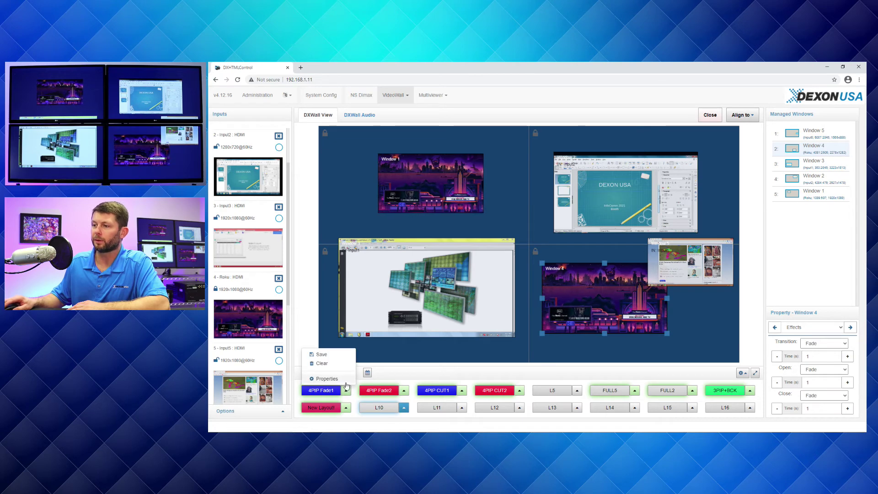
click(346, 381)
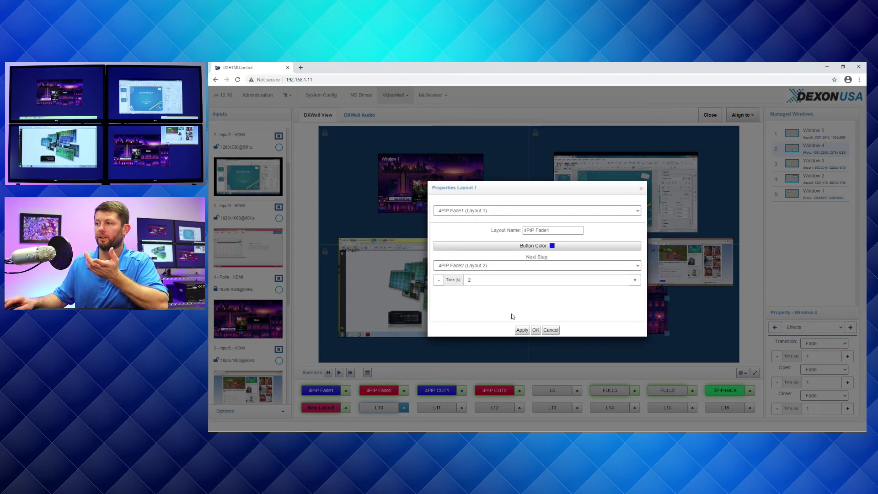
click(537, 330)
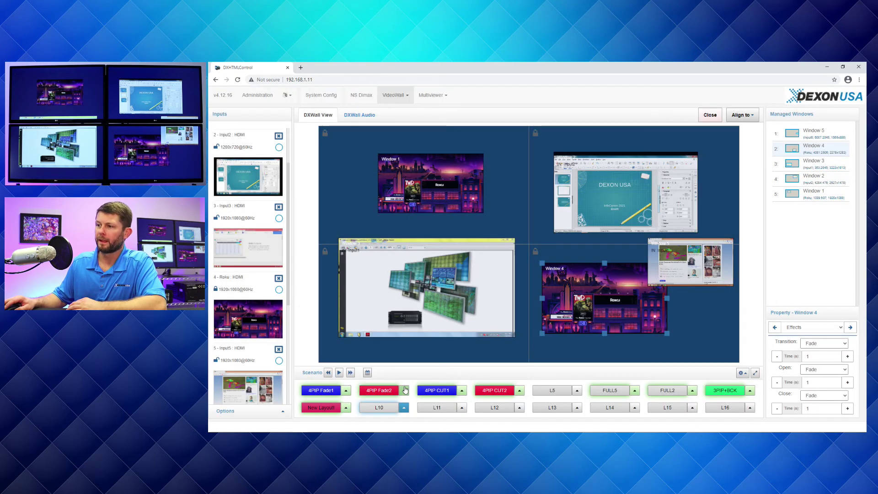
Set the next step of layout 2 (4PIP Fade2) to New Layout! (Layout 9) with a time of 2 seconds.
click(405, 391)
click(397, 379)
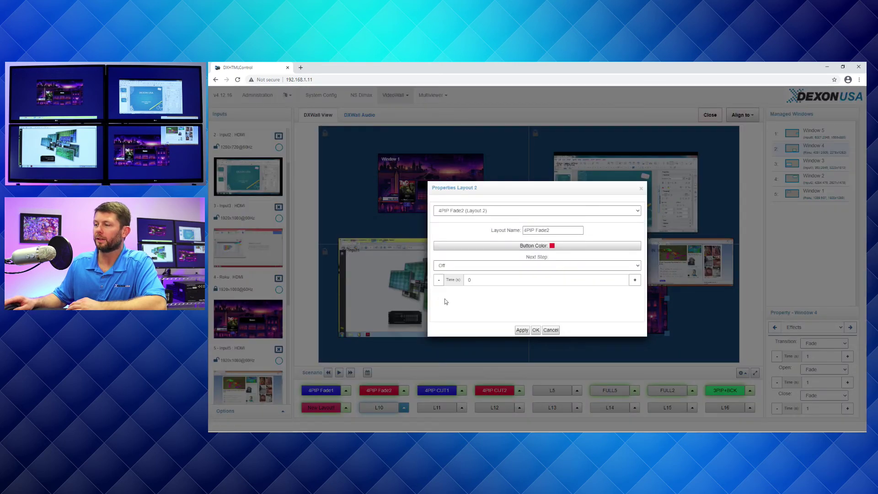
click(482, 266)
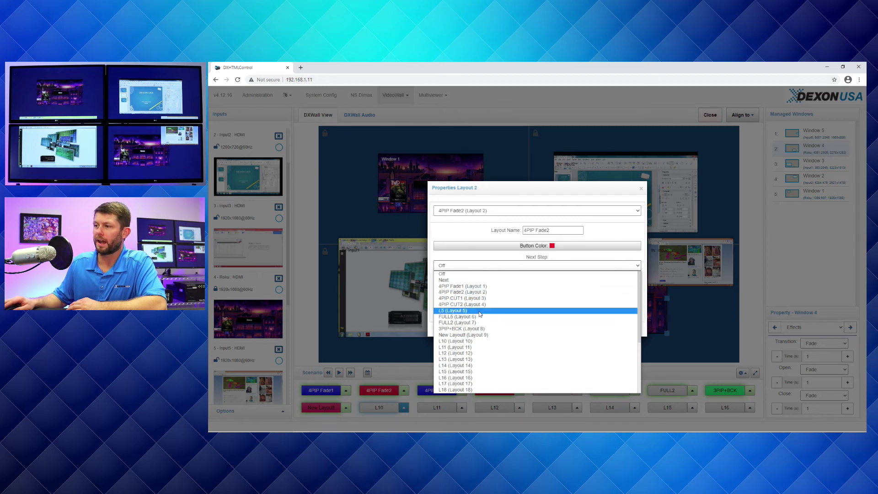
click(463, 335)
key(Tab)
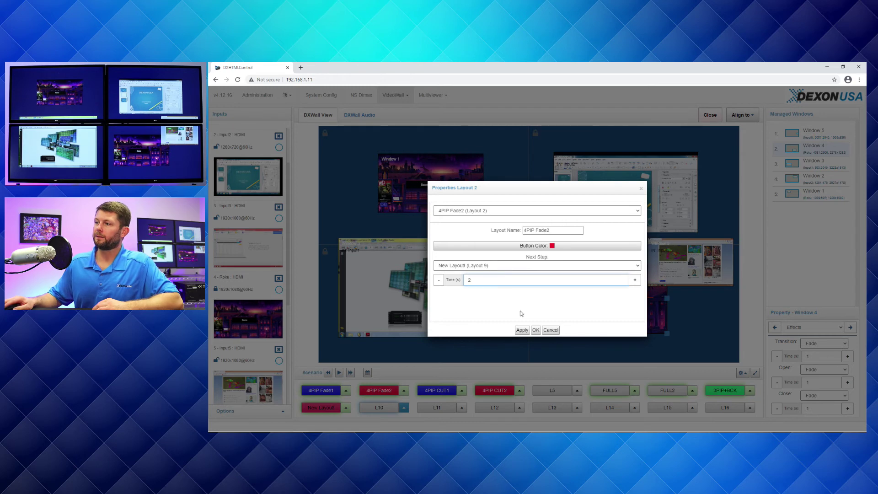
click(535, 330)
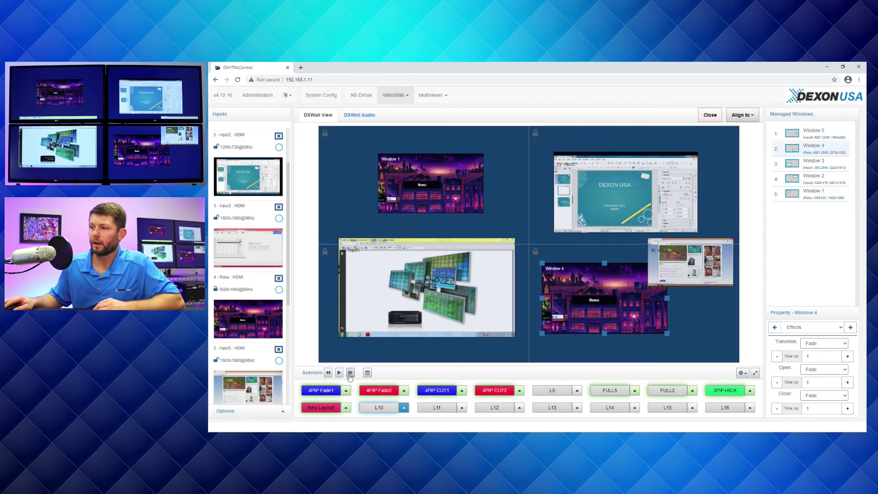
Recall 4PIP Fade1 to run the linked layout sequence, and step the scenario backwards through the saved layouts to 4PIP CUT2.
click(329, 390)
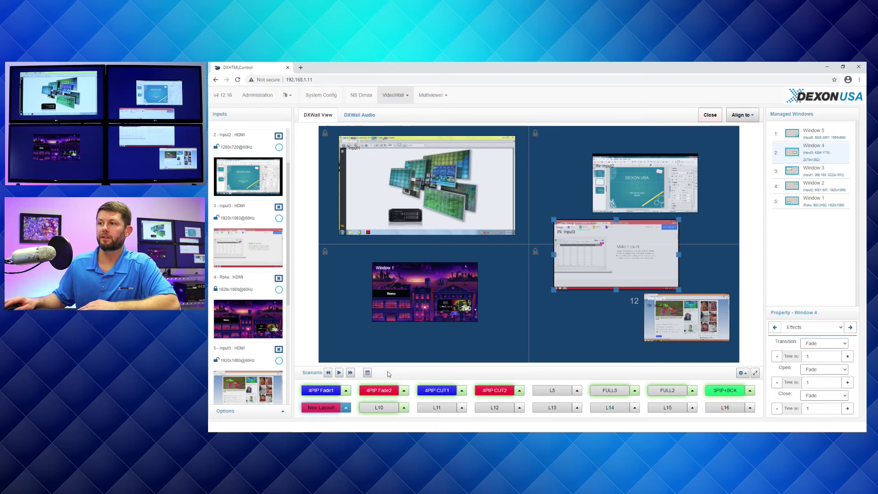
click(328, 373)
click(328, 373)
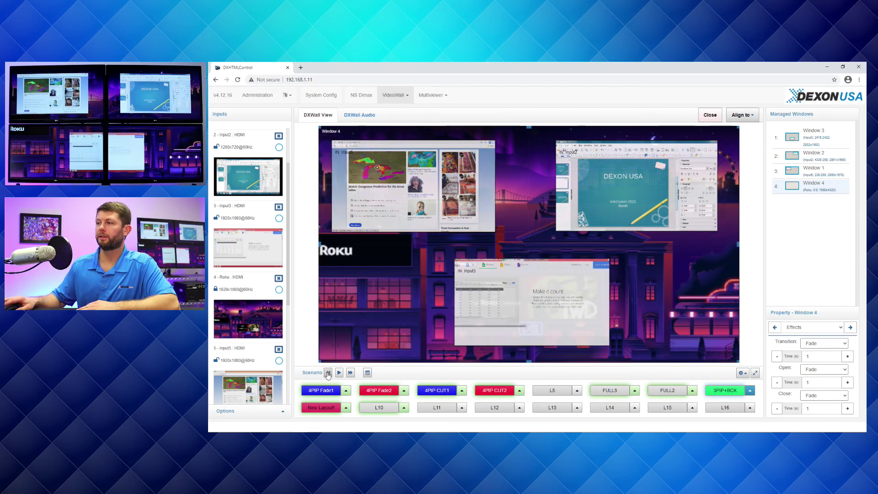
click(328, 373)
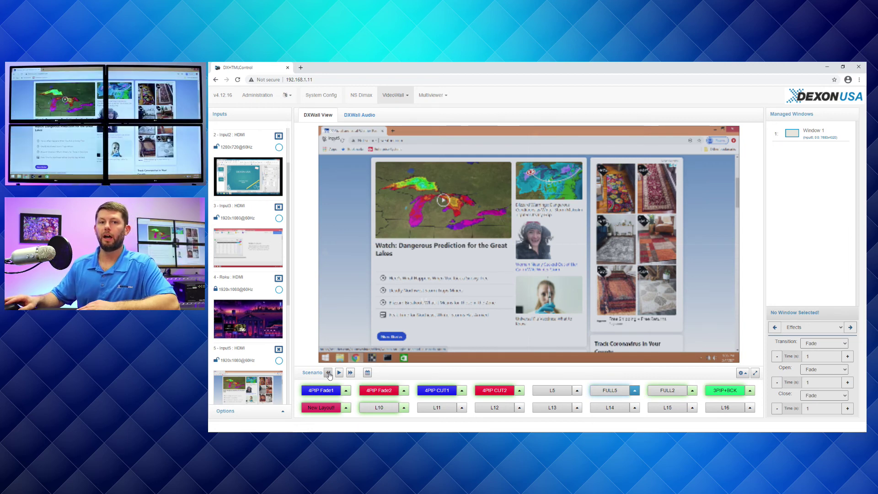
click(328, 373)
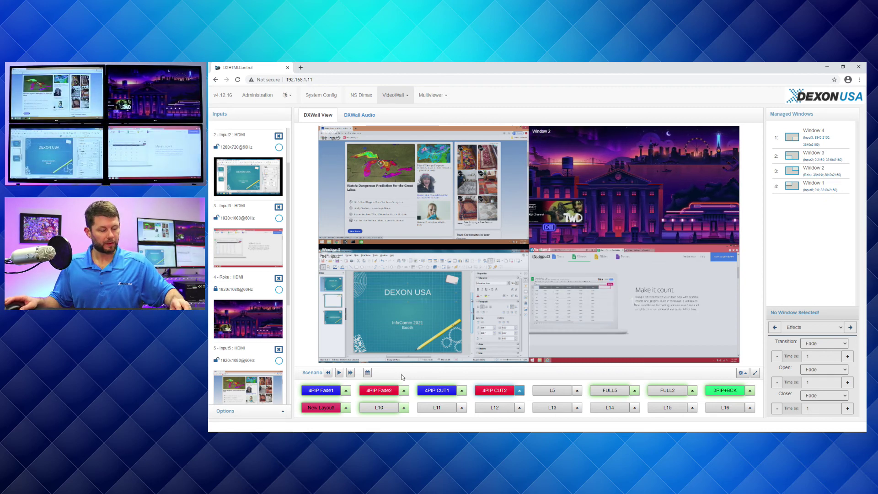
Look at the properties of layout 2 (4PIP Fade2) and the available scenario options without changing them.
click(405, 391)
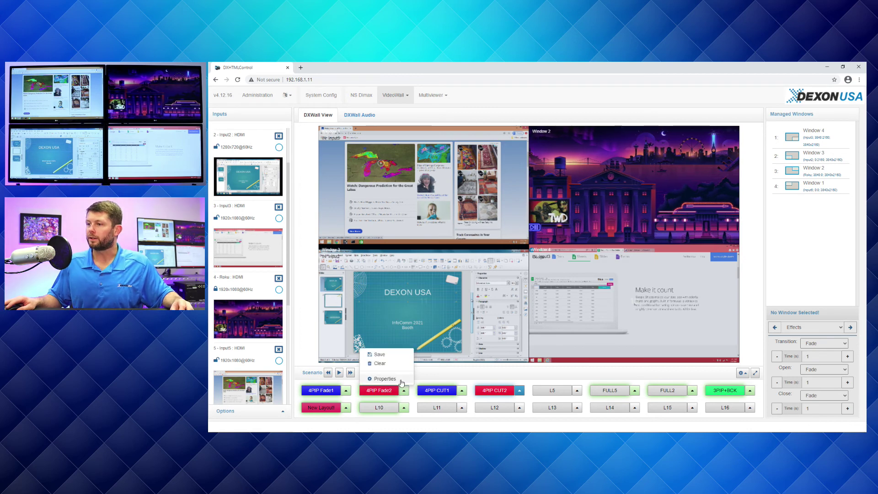
click(384, 376)
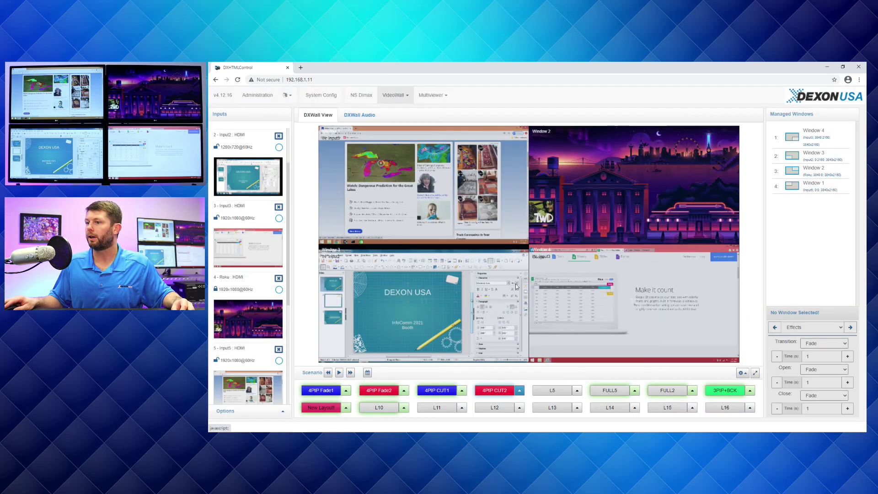
click(641, 188)
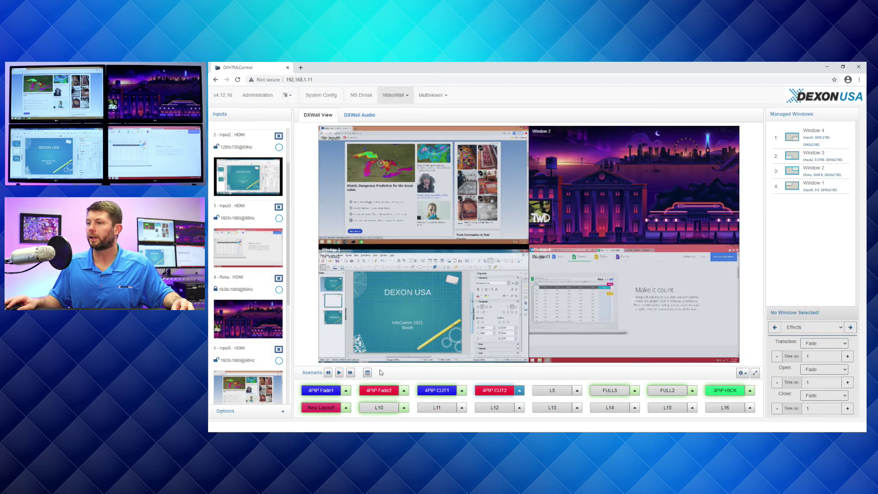
click(742, 373)
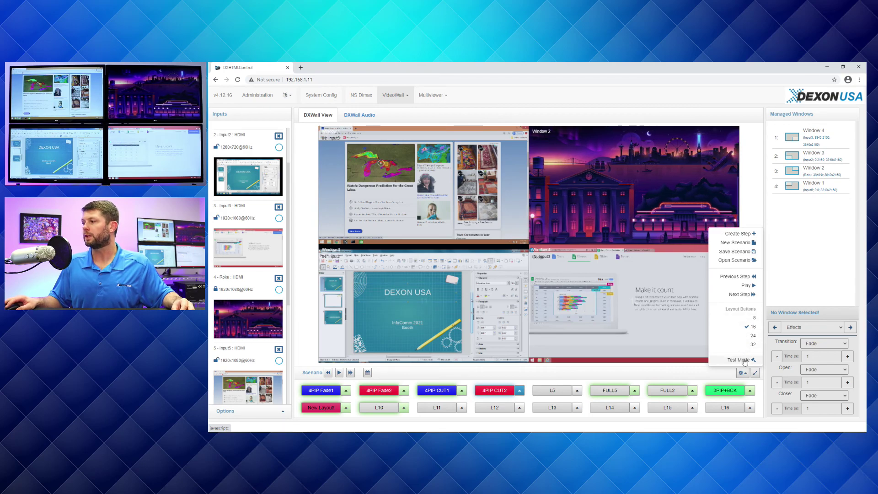
click(695, 380)
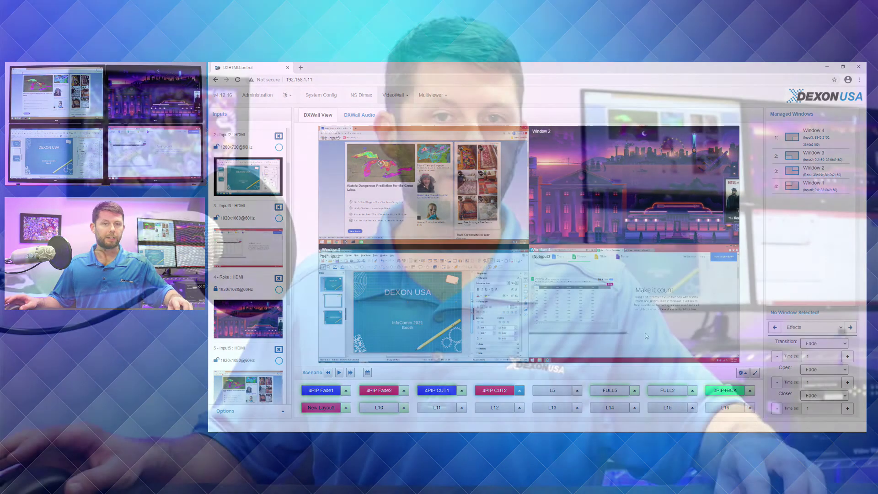